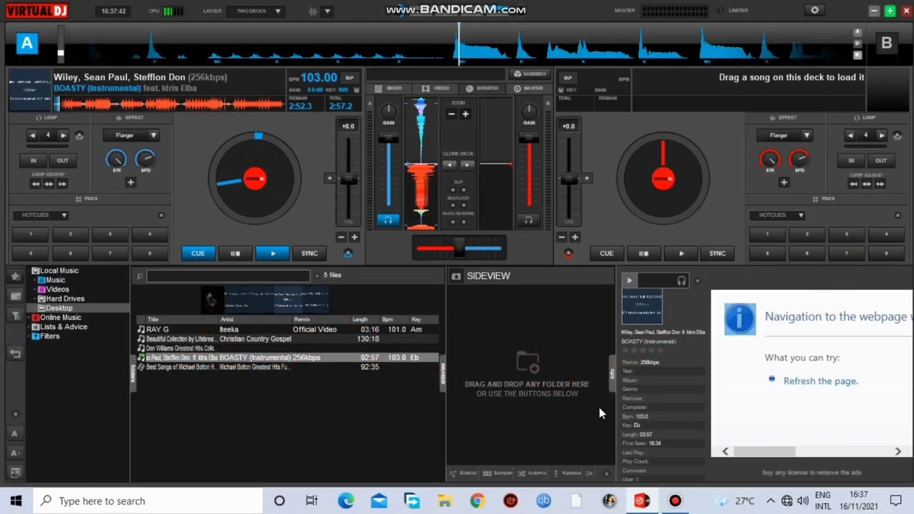
Show the side-panel sampler, create an empty 'new bank', and display the Local Music folder.
left_click_drag(875, 307, 785, 319)
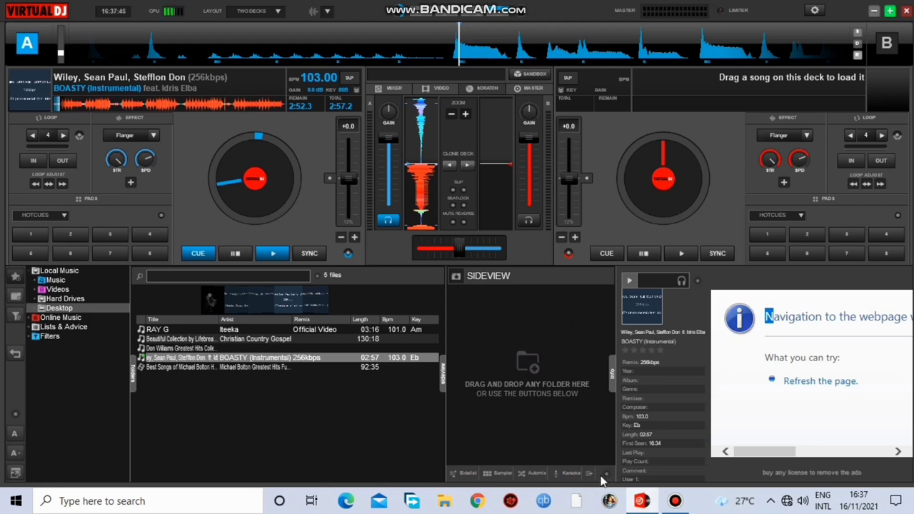
left_click(501, 474)
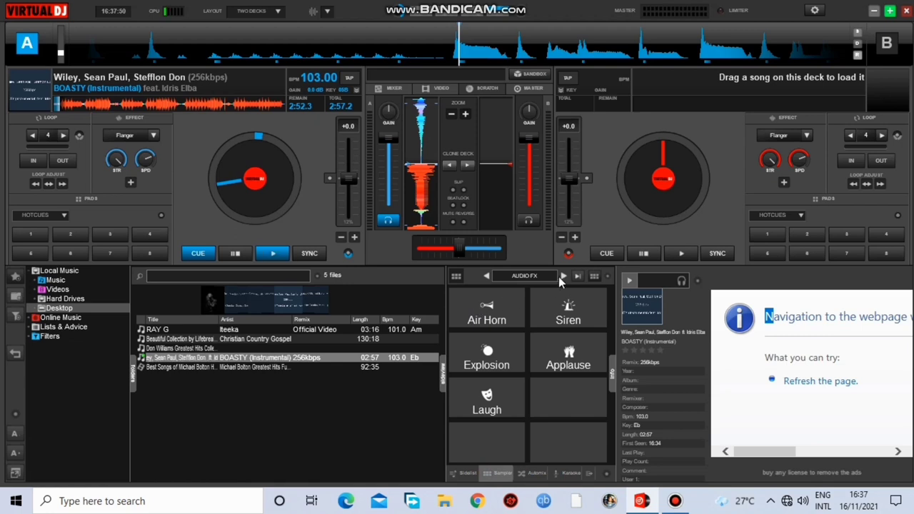
left_click(563, 276)
left_click(564, 277)
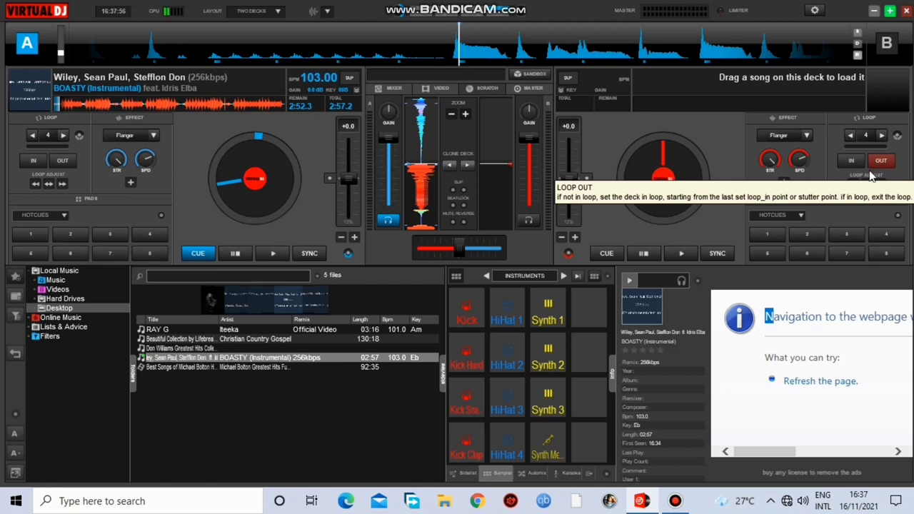
left_click(545, 279)
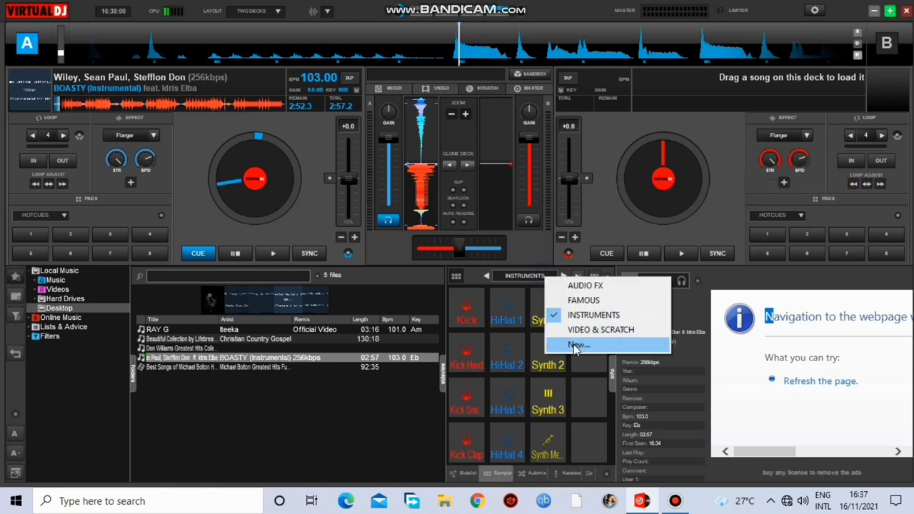
left_click(576, 346)
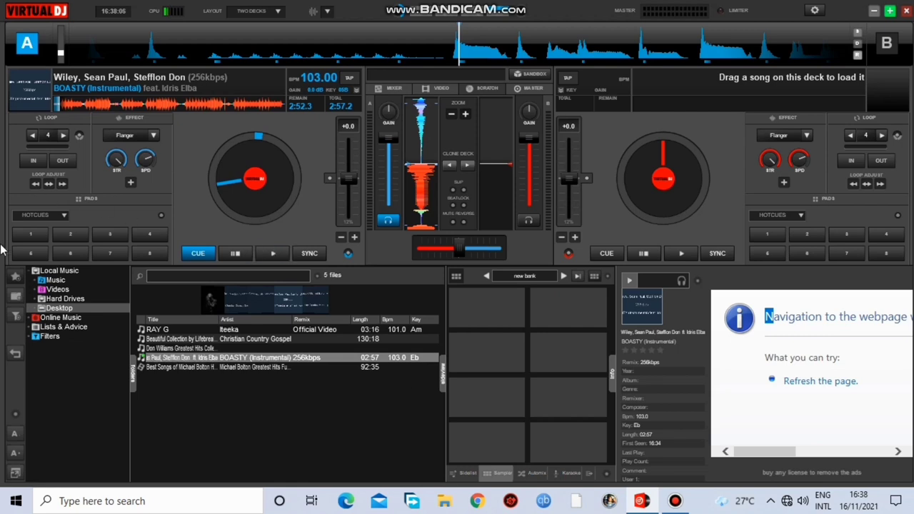
left_click(56, 271)
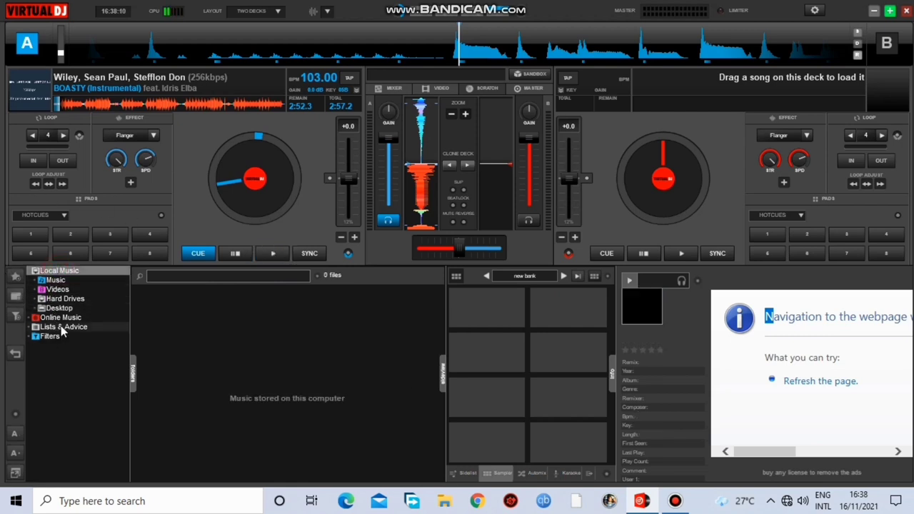
Open Desktop > Vdj Drumpads in Explorer and drag all 15 drum samples onto the sampler pads.
left_click(443, 503)
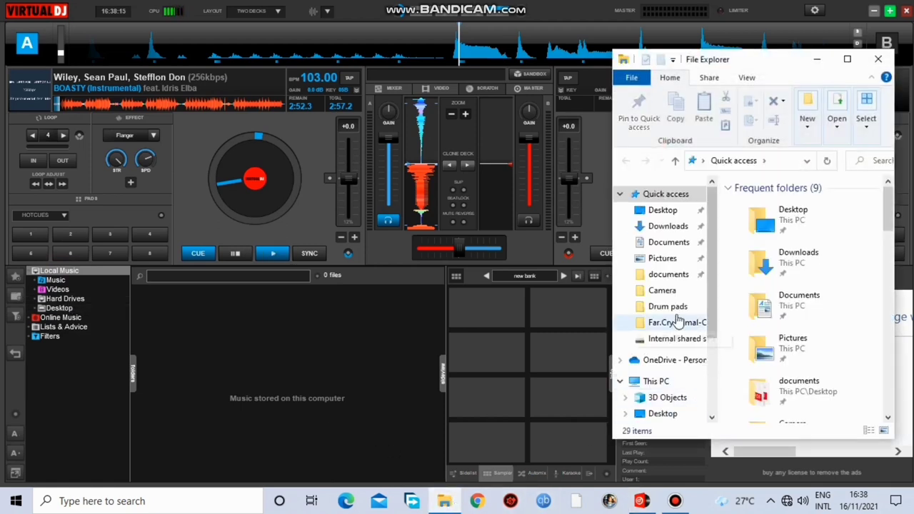
left_click(670, 211)
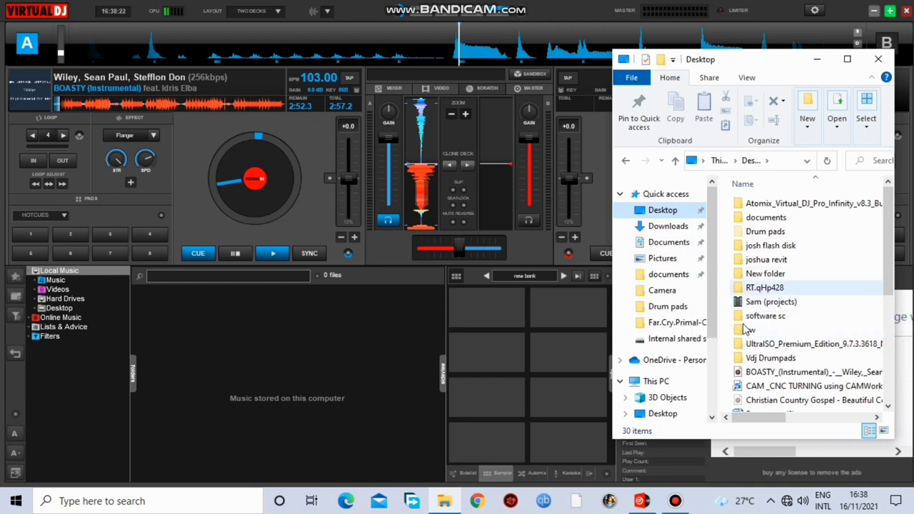
left_click(765, 360)
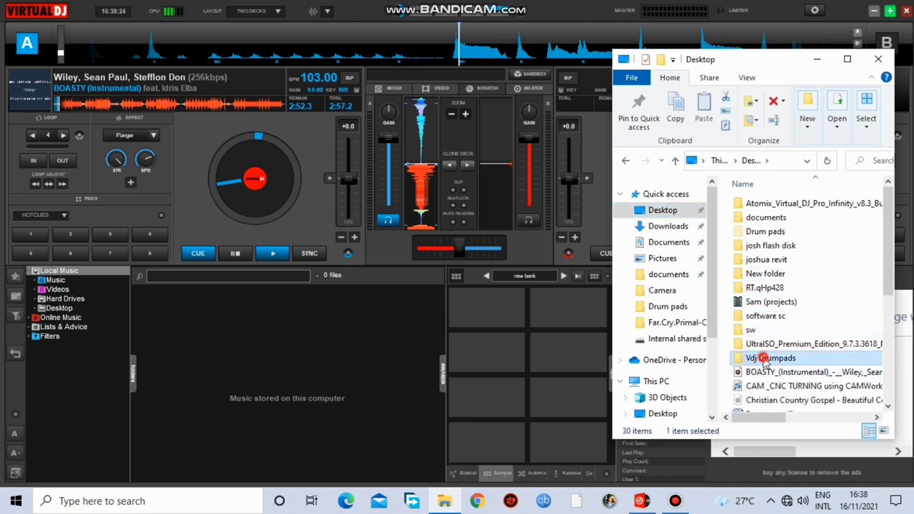
double_click(765, 358)
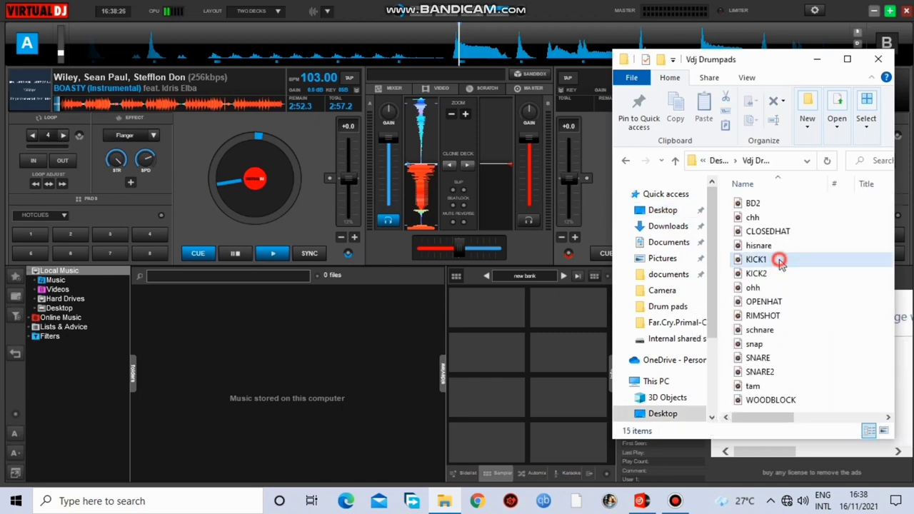
left_click(779, 260)
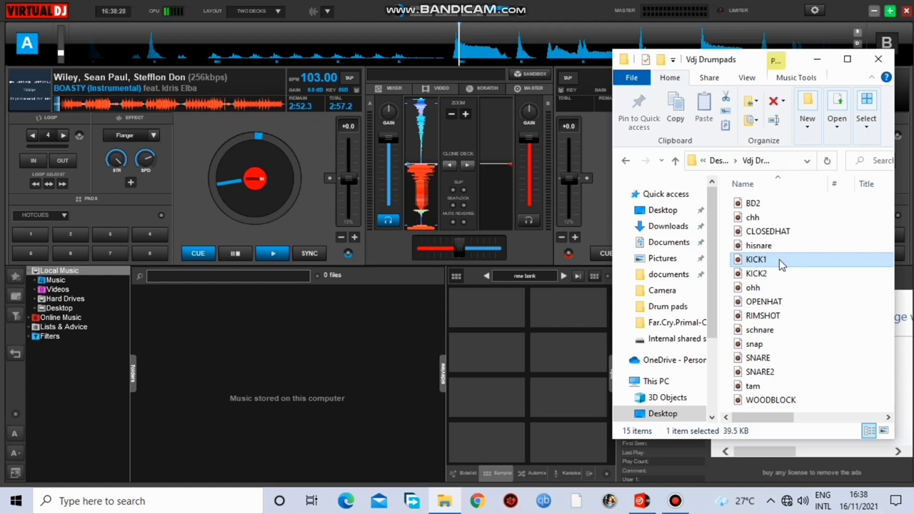
key("ctrl+a")
left_click_drag(782, 247, 483, 318)
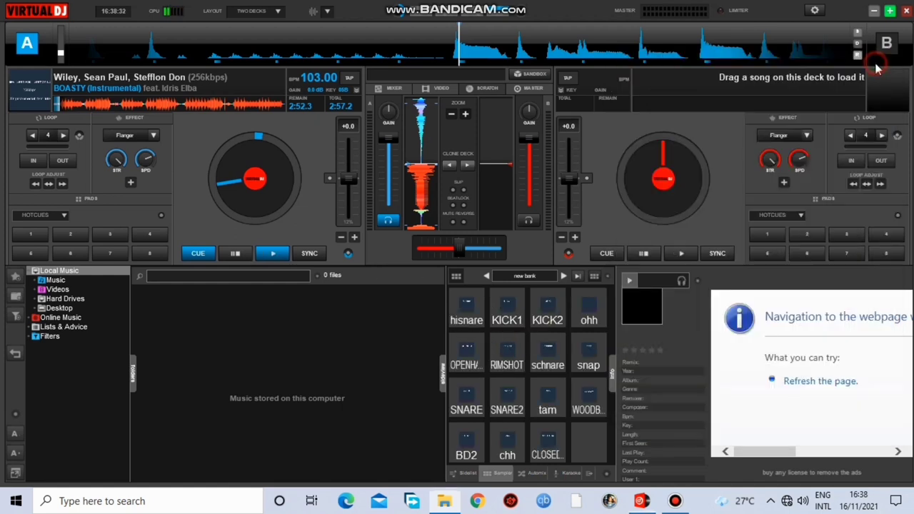
Close Explorer, widen the sampler, collapse the info panel, and audition the OPENHAT and hisnare pads.
left_click(879, 59)
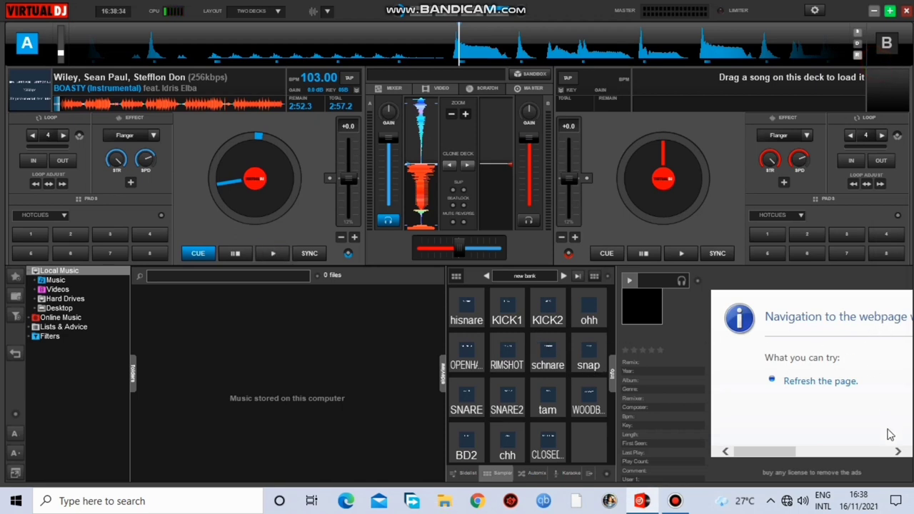
left_click_drag(769, 457, 597, 404)
mouse_move(614, 378)
left_mouse_down()
mouse_move(708, 379)
mouse_move(615, 385)
left_mouse_up()
left_click(614, 383)
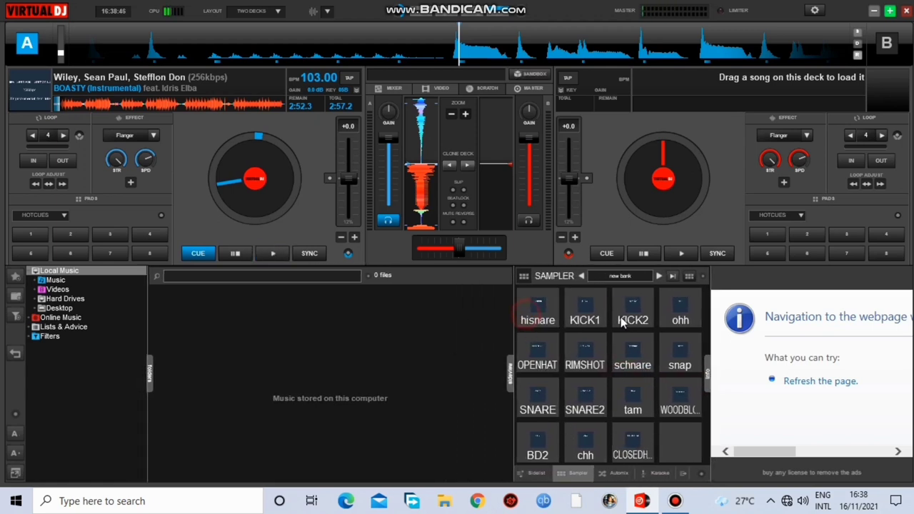
left_click(675, 320)
left_click(537, 354)
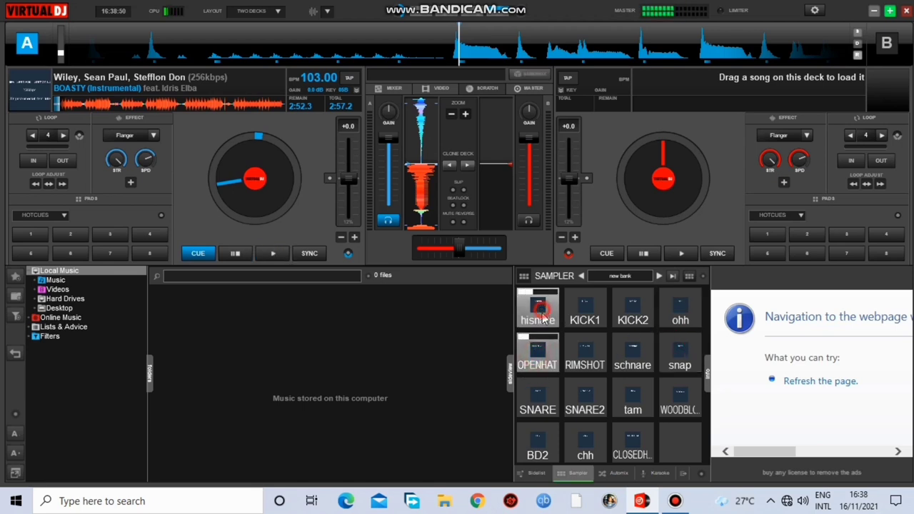
Switch the sampler to list view and move hisnare down to slot 5.
left_click(689, 276)
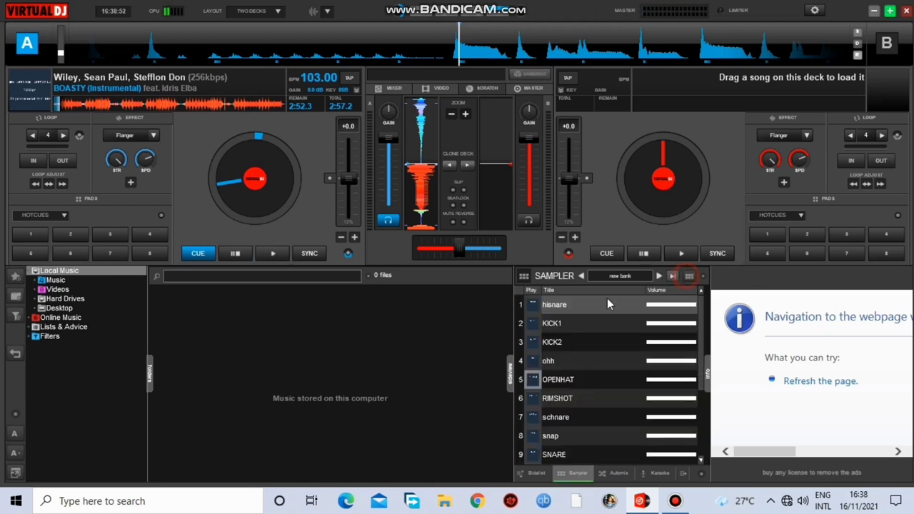
mouse_move(554, 304)
left_mouse_down()
mouse_move(547, 326)
mouse_move(576, 325)
mouse_move(577, 379)
left_mouse_up()
left_click(579, 323)
Audition KICK1, ohh, OPENHAT, hisnare, RIMSHOT and KICK2 from their play cells.
left_click(579, 306)
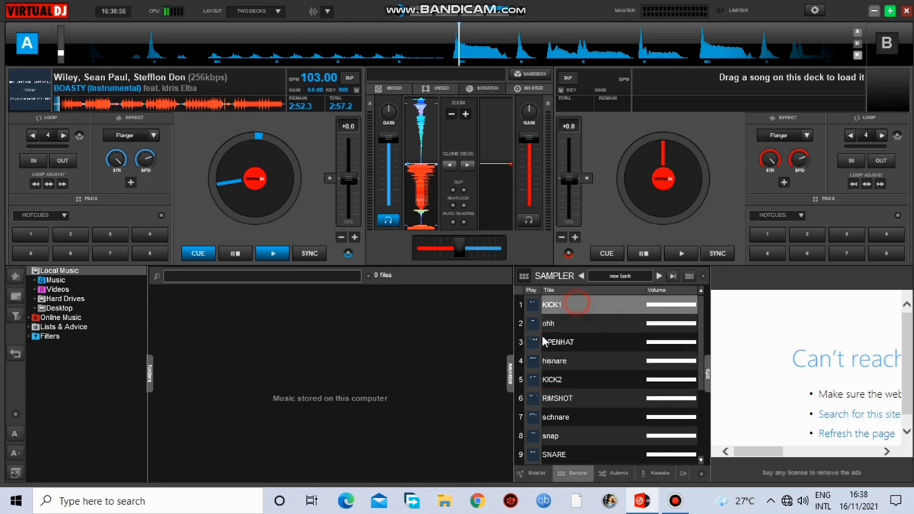
left_click(533, 304)
left_click(533, 323)
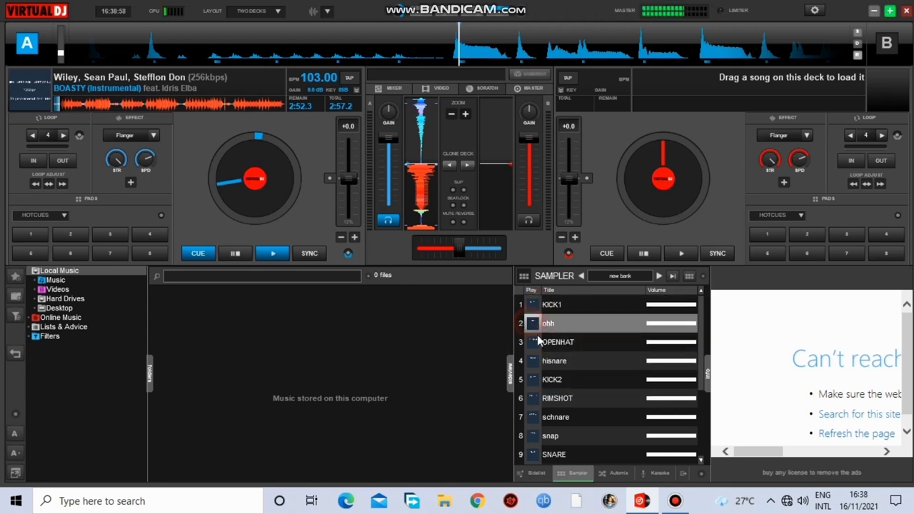
left_click(533, 342)
left_click(533, 362)
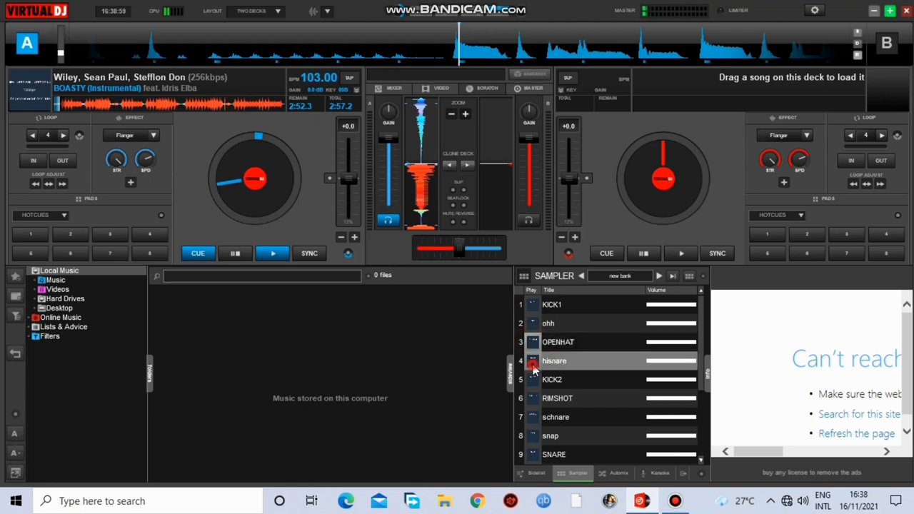
left_click(535, 307)
left_click(534, 326)
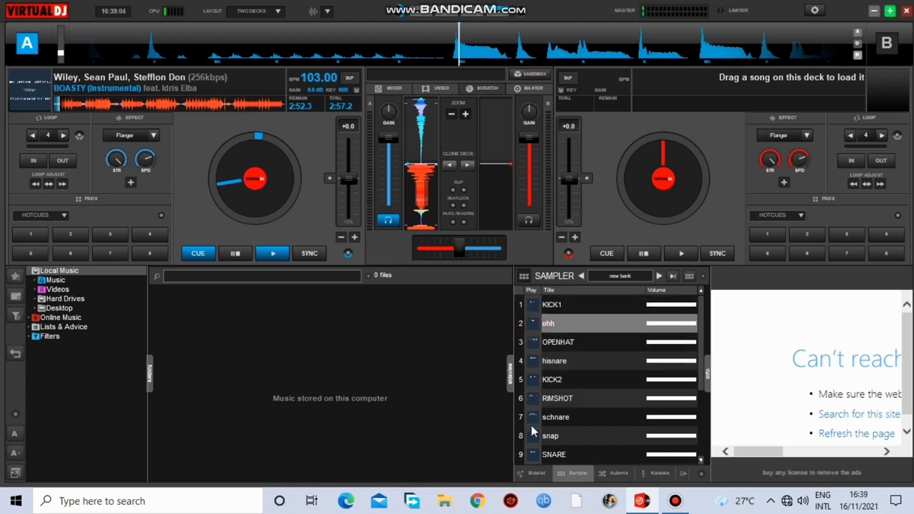
left_click(532, 399)
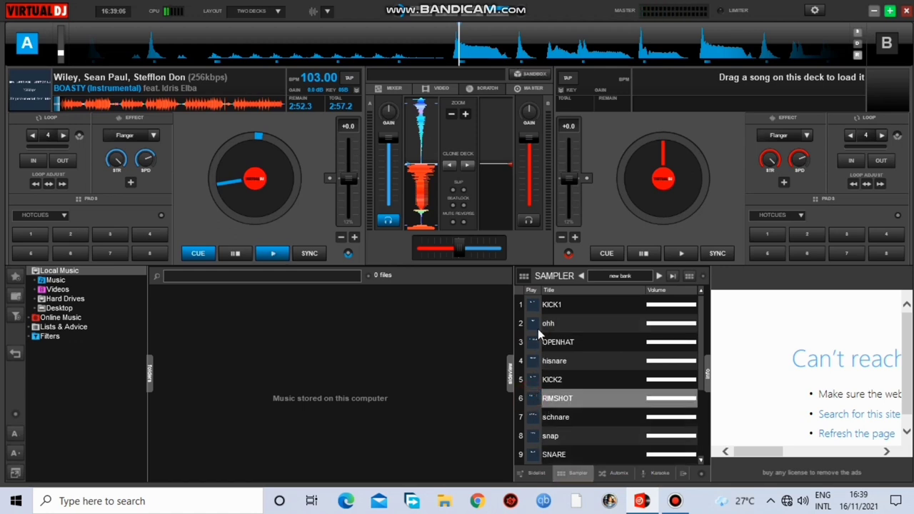
left_click(533, 378)
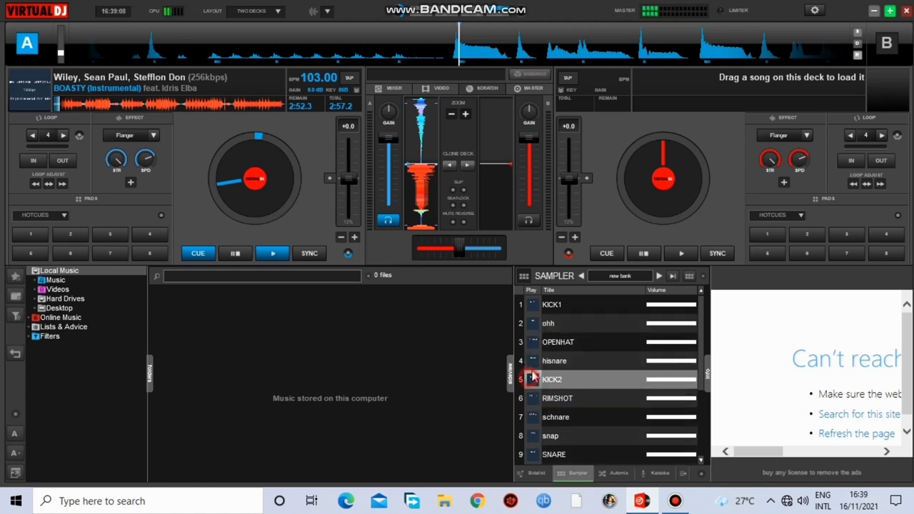
Move KICK2 up to the second slot and hisnare up to the fourth, then preview ohh.
left_click_drag(556, 373, 569, 323)
left_click_drag(557, 389, 561, 362)
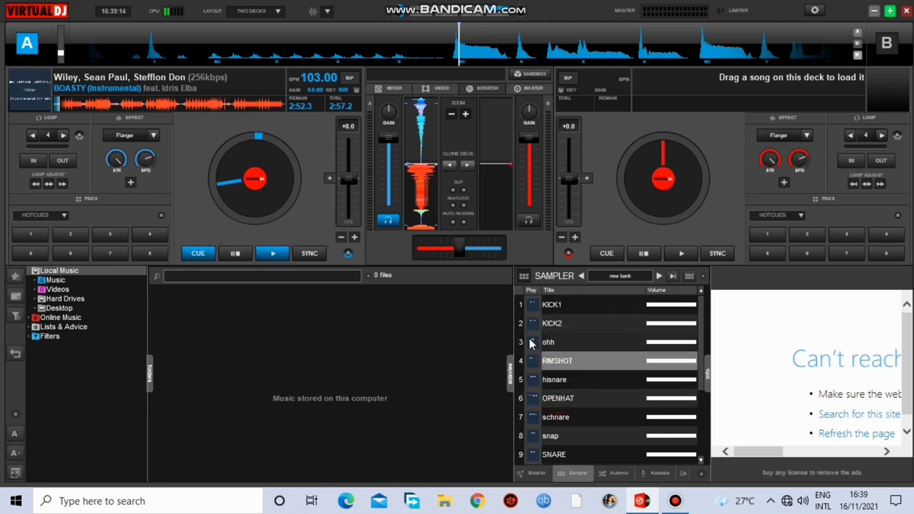
left_click(531, 343)
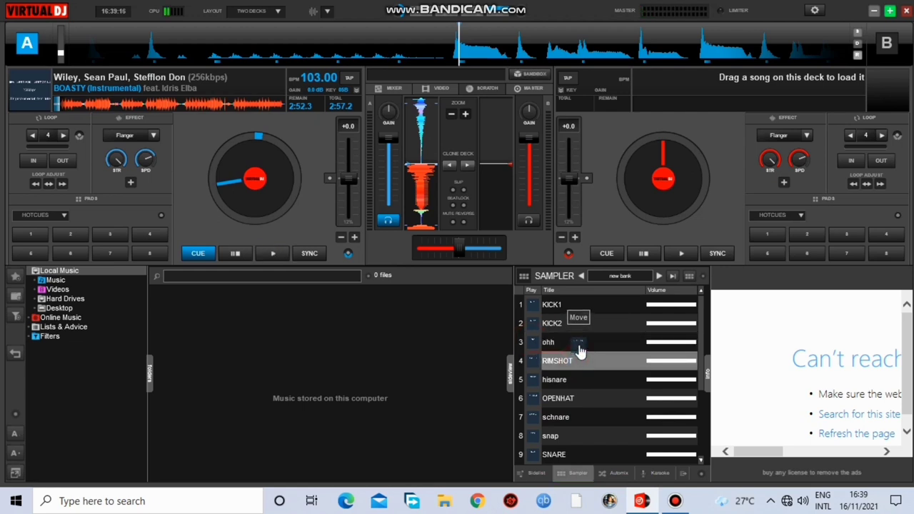
left_click(533, 343)
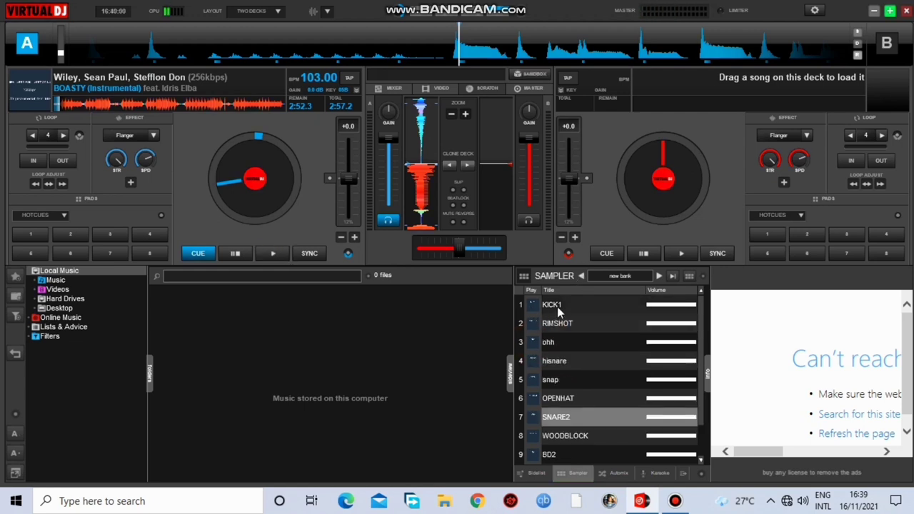
Re-save the KICK1 and RIMSHOT samples through the Sample Editor.
right_click(558, 306)
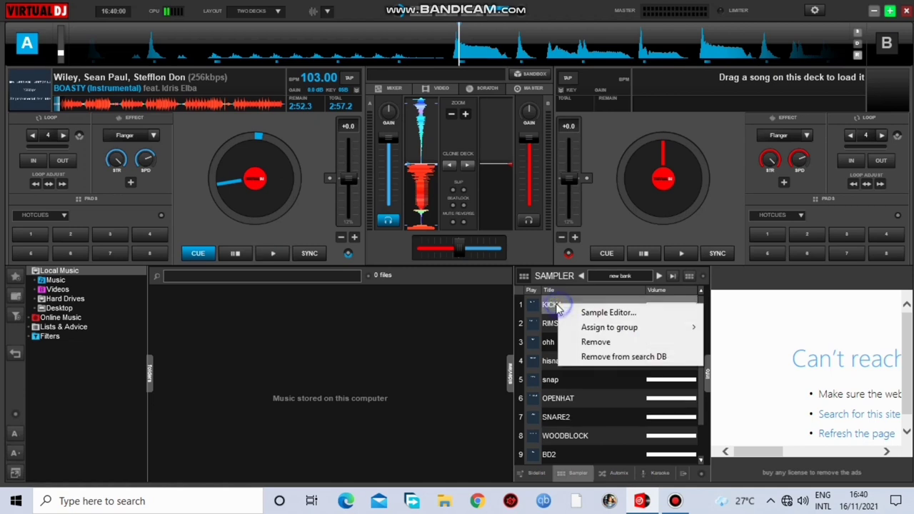
left_click(618, 312)
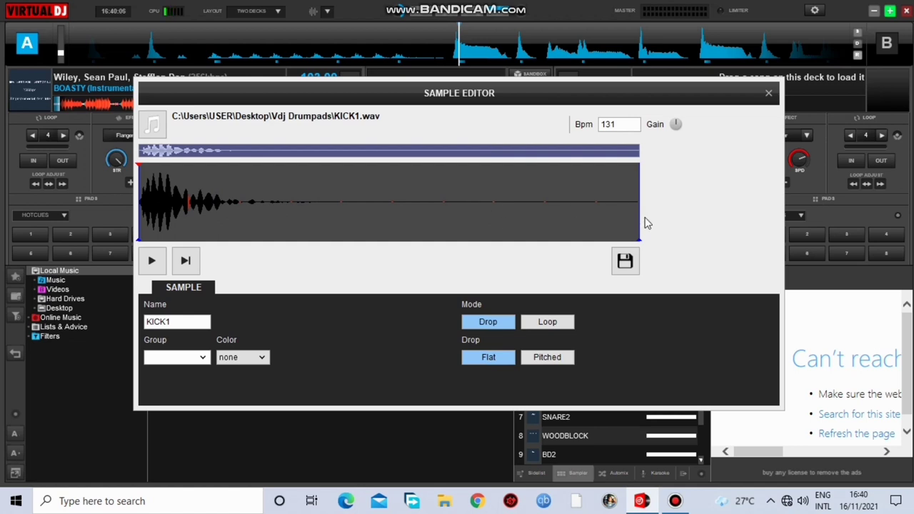
mouse_move(638, 216)
left_mouse_down()
mouse_move(568, 229)
mouse_move(708, 234)
left_mouse_up()
left_click(624, 263)
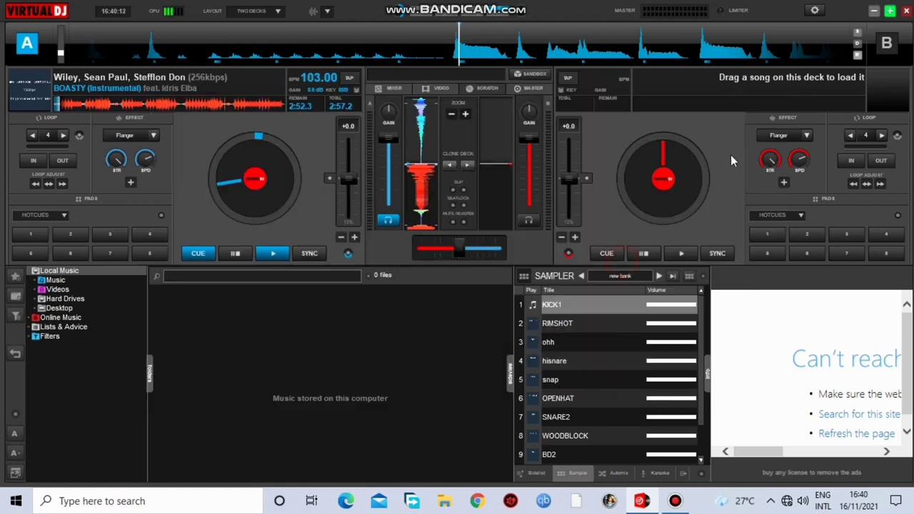
right_click(570, 324)
left_click(623, 331)
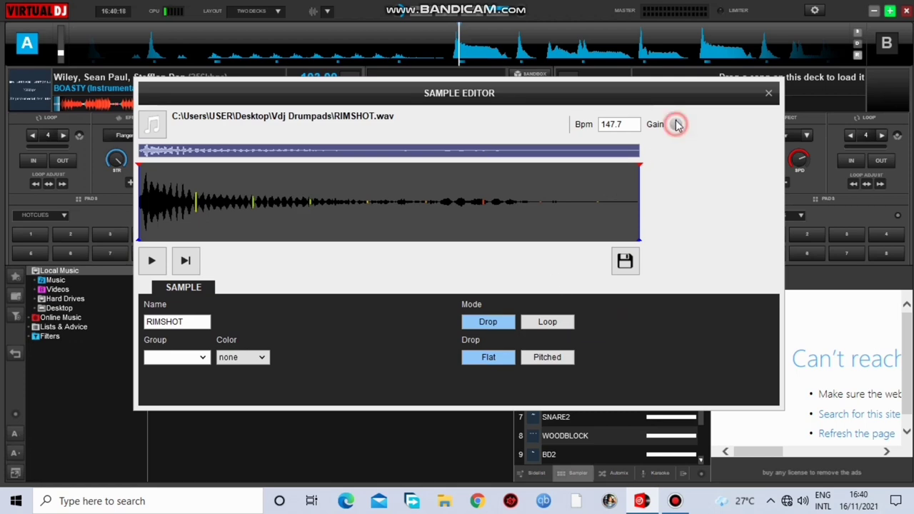
left_click(626, 262)
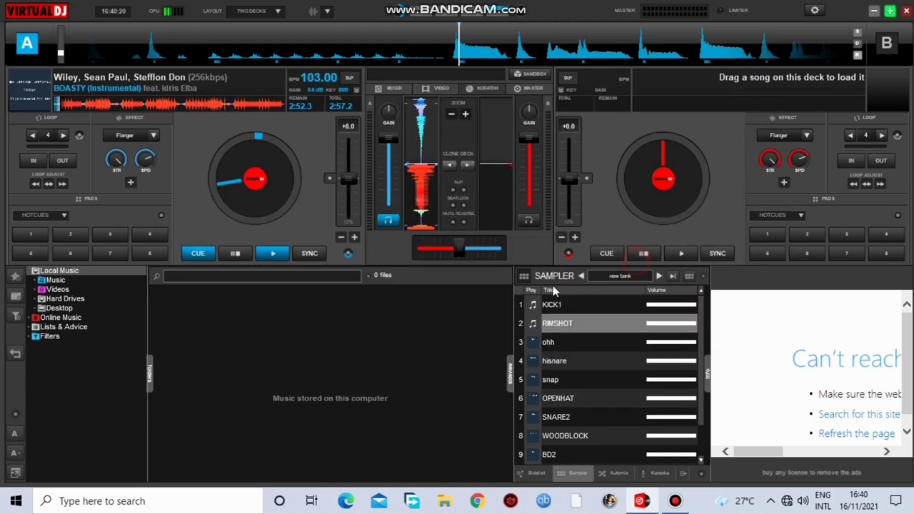
Adjust the snap sample's gain in the Sample Editor, preview it, and save it.
right_click(564, 363)
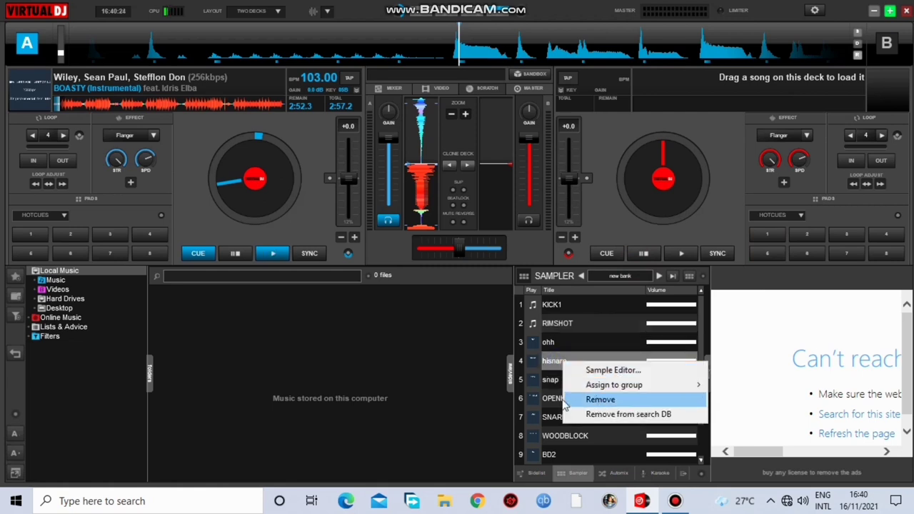
right_click(553, 380)
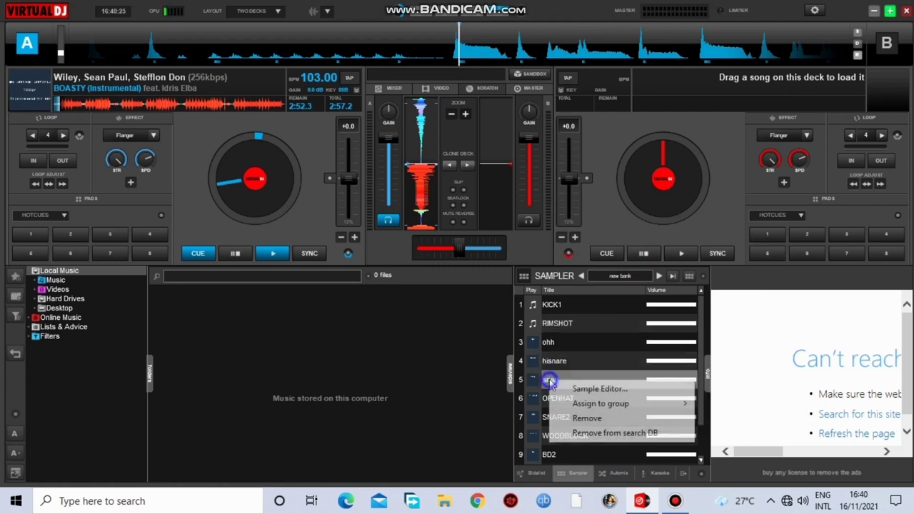
left_click(602, 388)
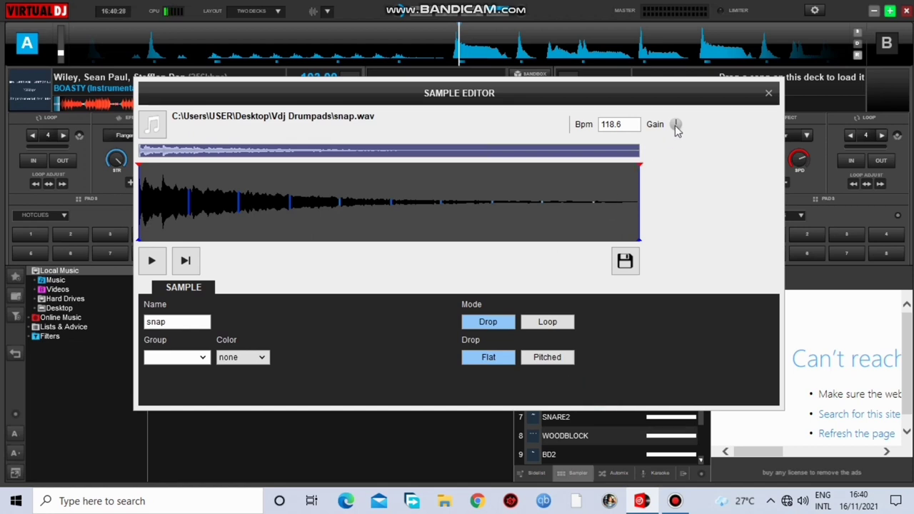
left_click(677, 127)
left_click(162, 262)
left_click(419, 268)
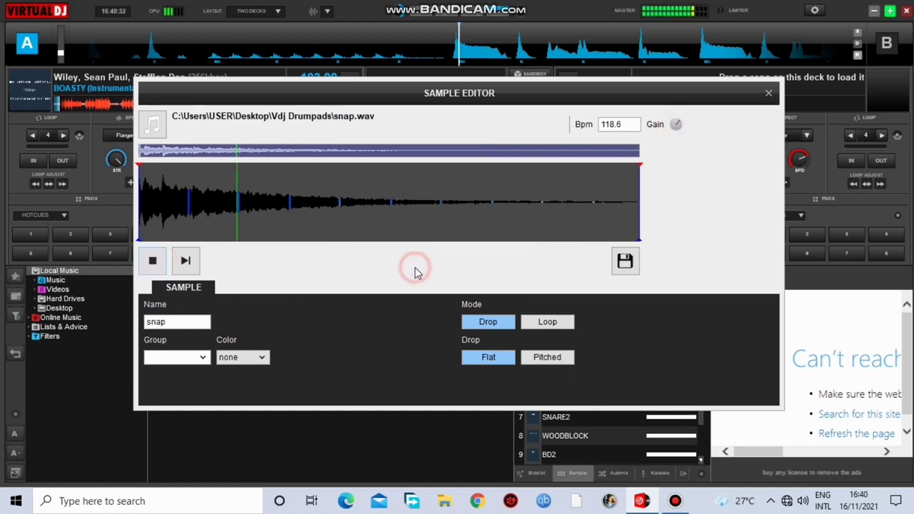
left_click(625, 260)
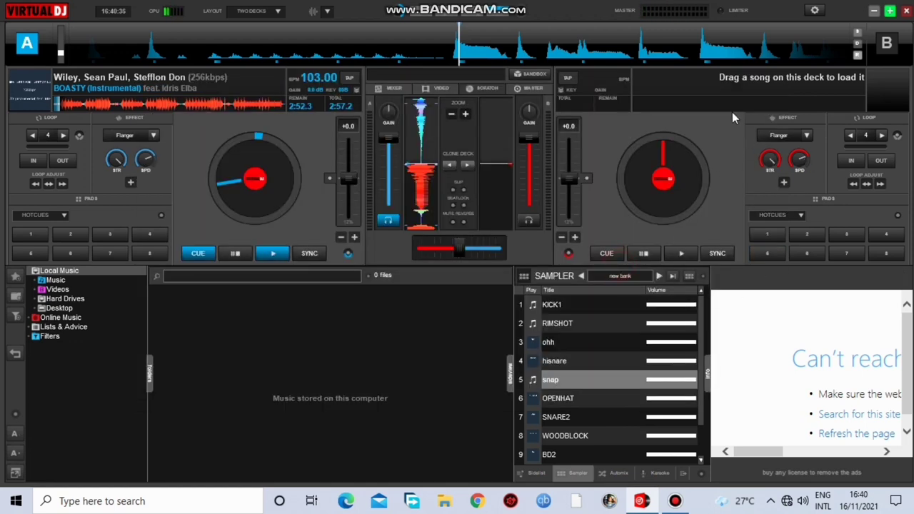
In the keyboard Custom Mapping, assign NUMLOCK the action sampler_play_stutter 1.
left_click(816, 11)
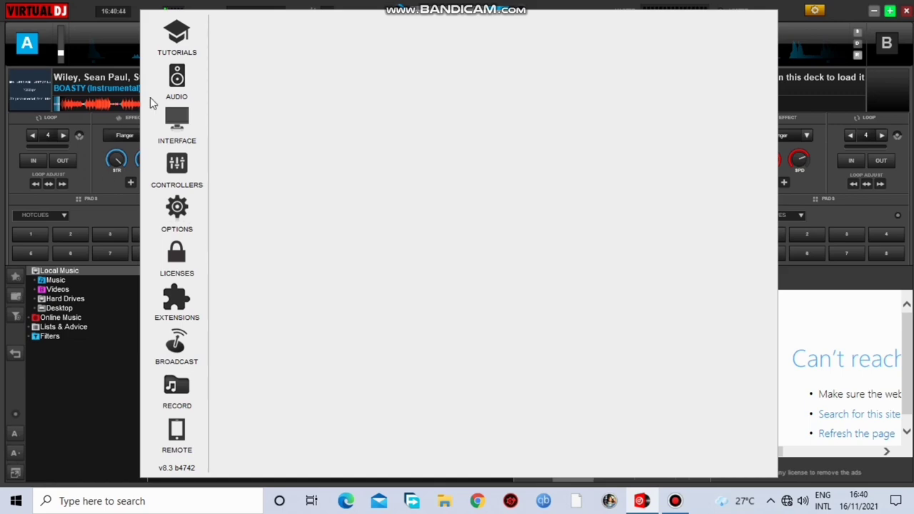
left_click(171, 176)
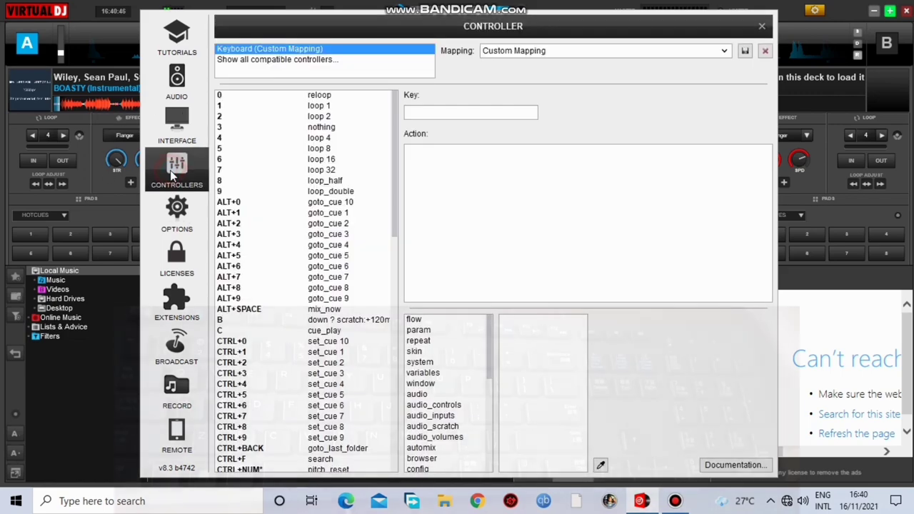
left_click(439, 113)
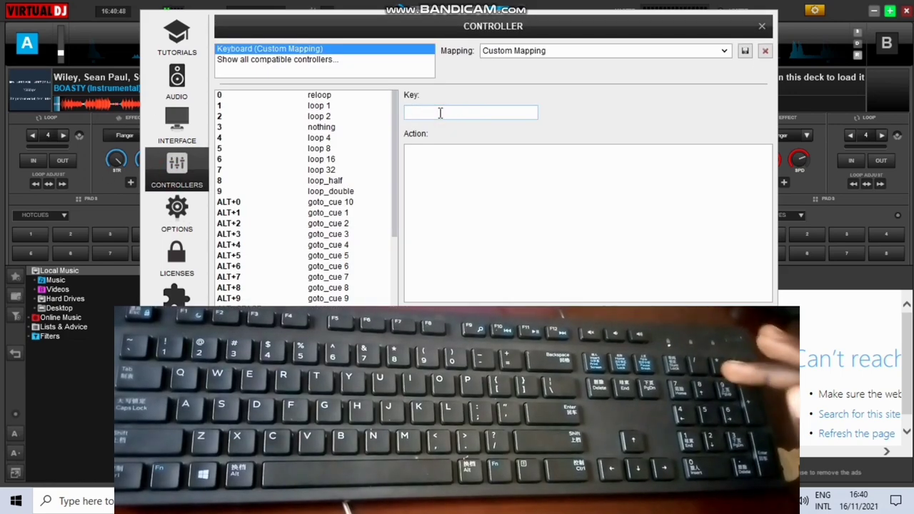
key("Num_Lock")
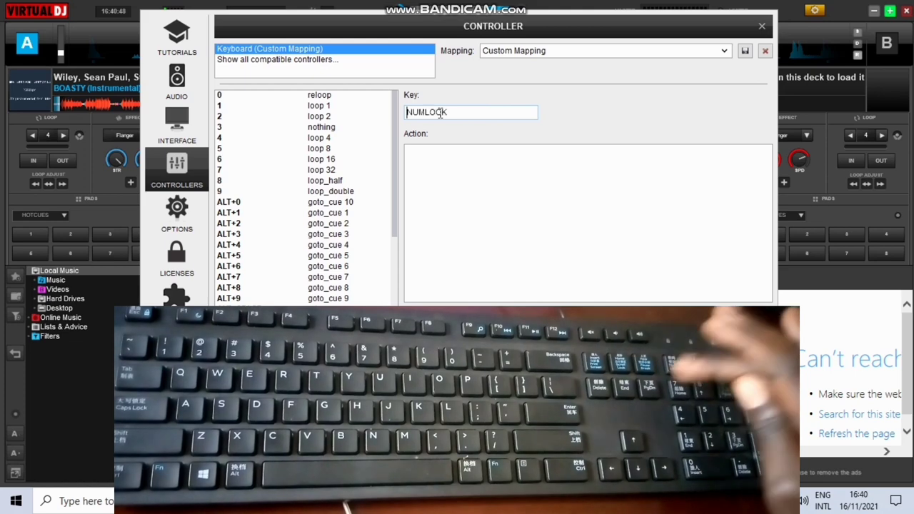
left_click(425, 180)
type("sampl")
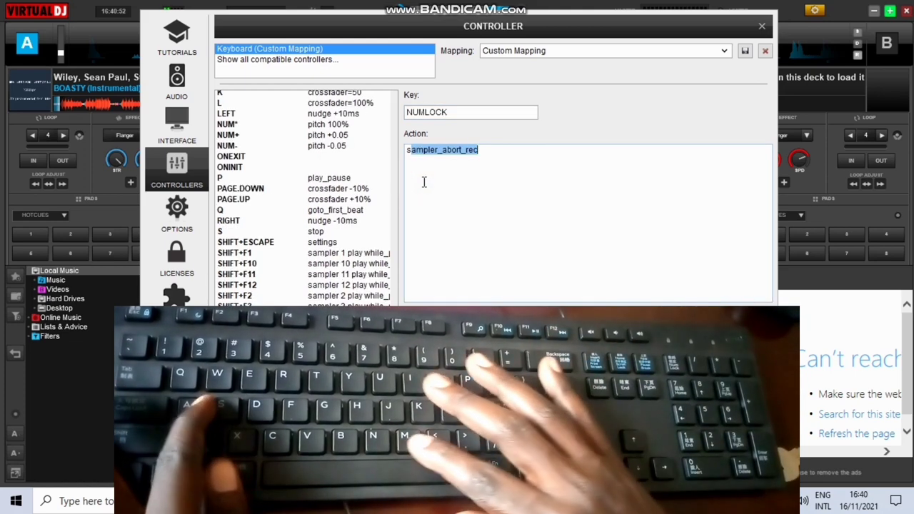
type("er_play_stutter 1")
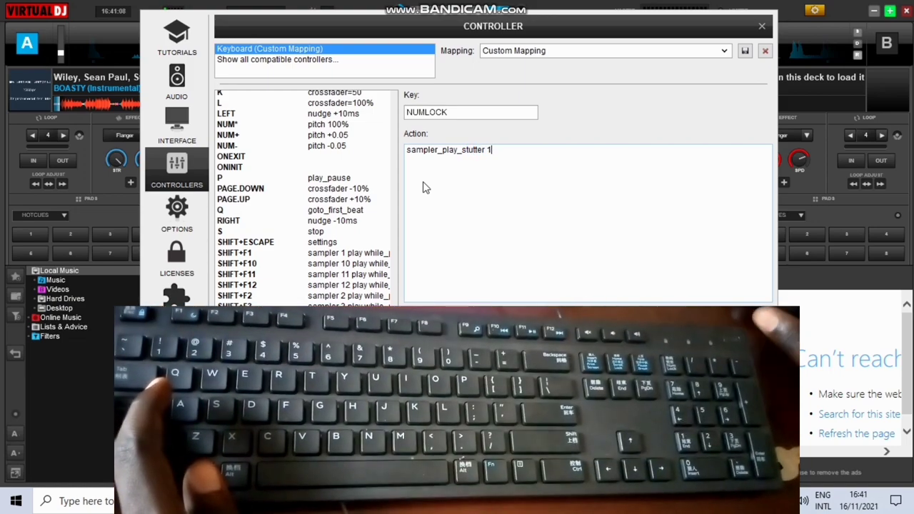
key("ctrl+a")
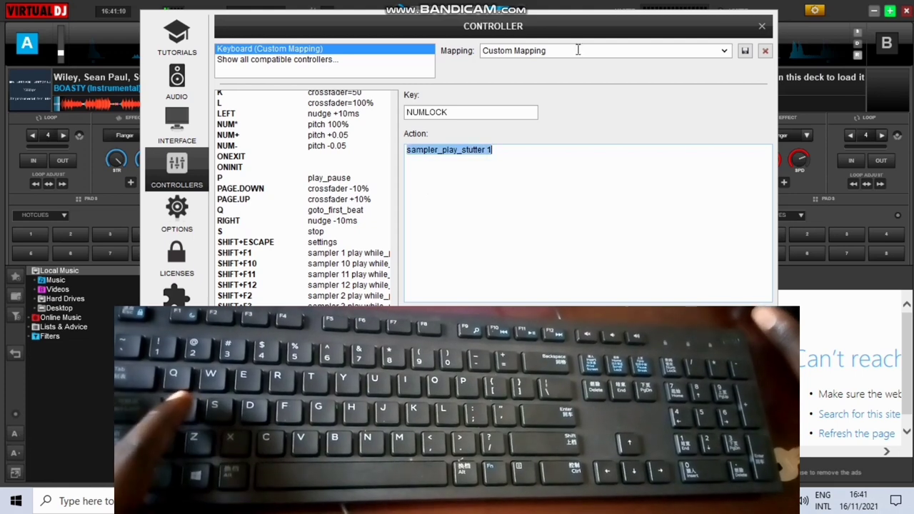
Choose NUM/ as the next key to map, which lands on the CTRL+V mapping.
left_click(473, 112)
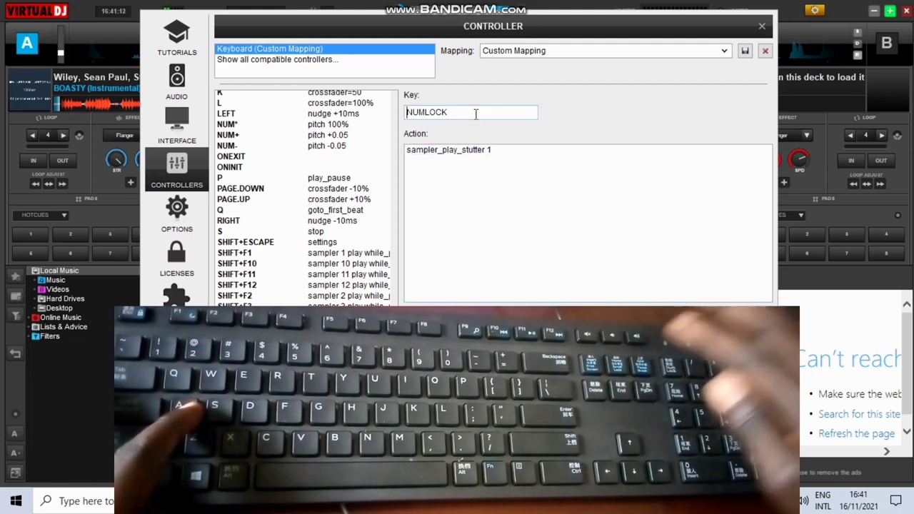
key("KP_Divide")
key("ctrl+v")
Replace CTRL+V's video action with sampler_play_stutter 2, then load NUM* for remapping.
left_click(449, 153)
key("BackSpace")
key("BackSpace")
key("BackSpace")
key("BackSpace")
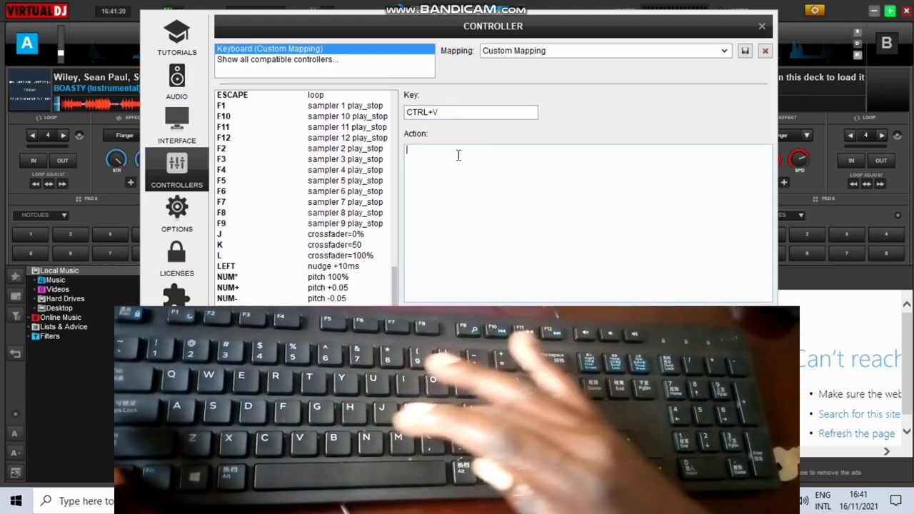
type("sampler_play_stutter 2")
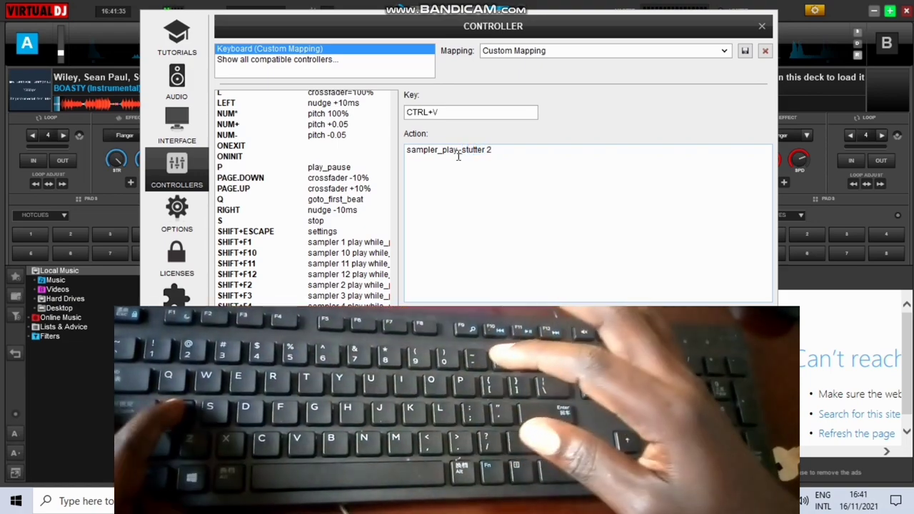
key("ctrl+a")
key("ctrl+c")
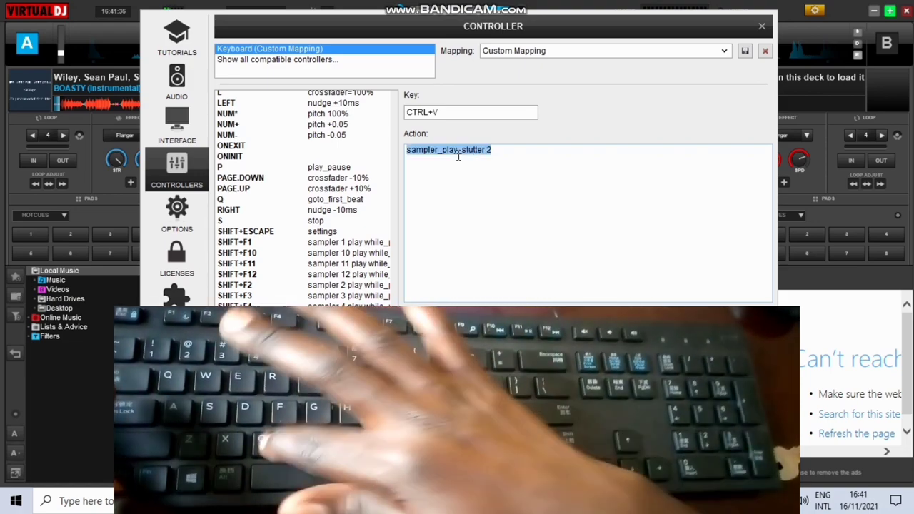
left_click(468, 118)
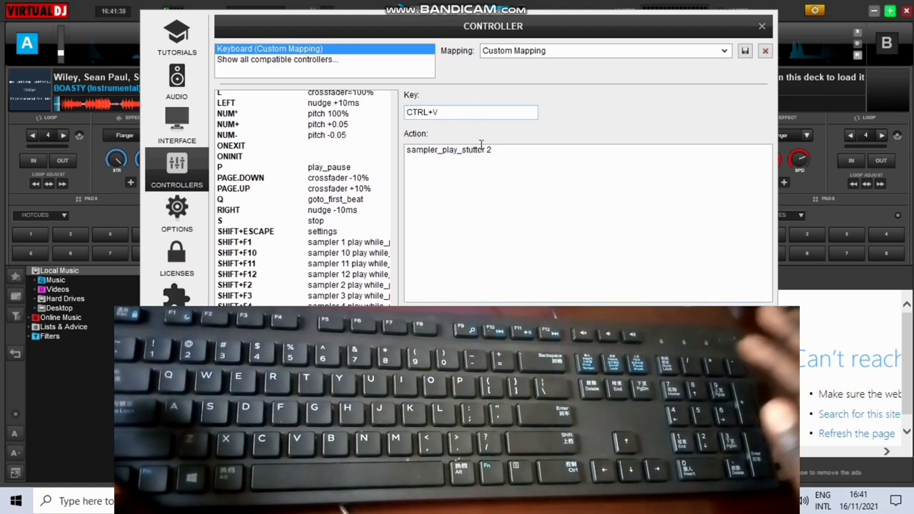
key("KP_Multiply")
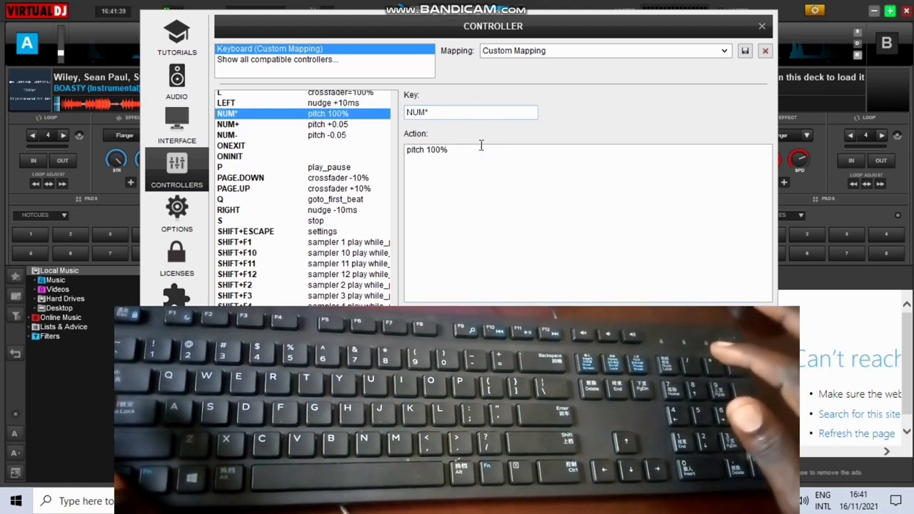
Paste the stutter action over NUM*'s pitch 100% and NUM-'s pitch -0.05, then close settings.
left_click(428, 187)
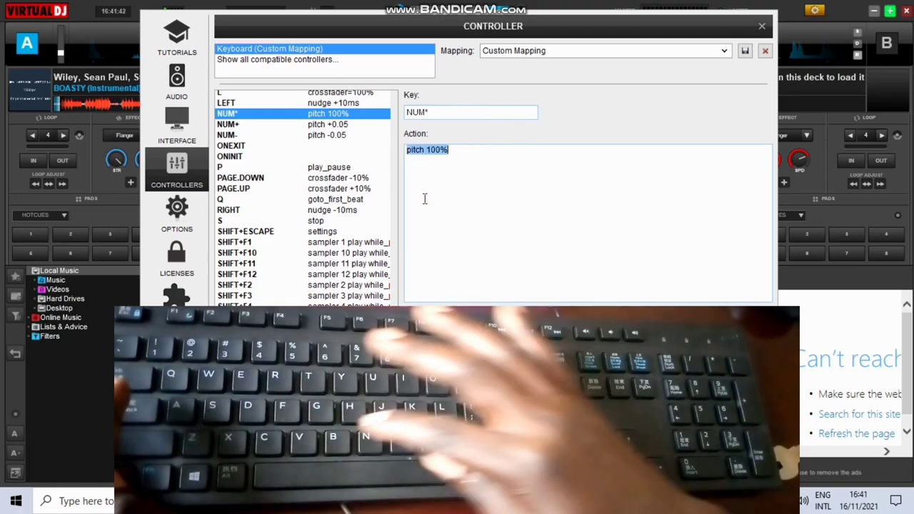
key("ctrl+v")
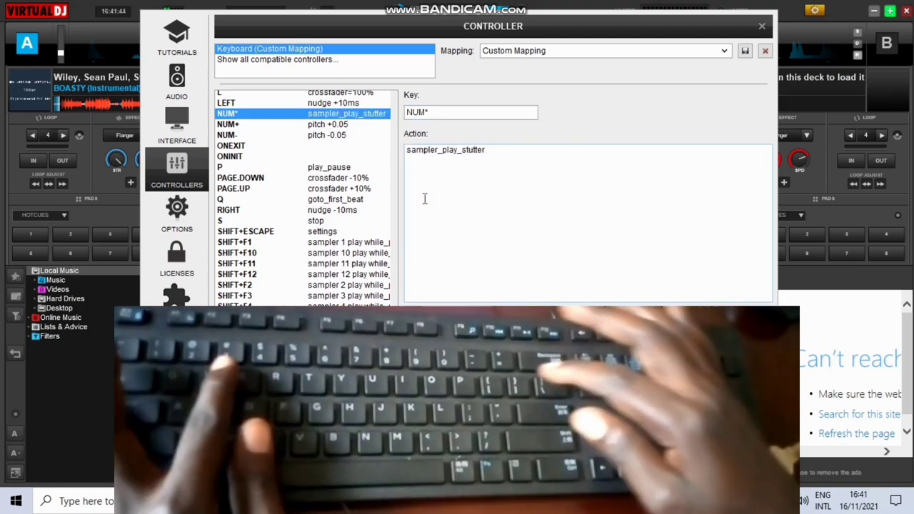
left_click(464, 119)
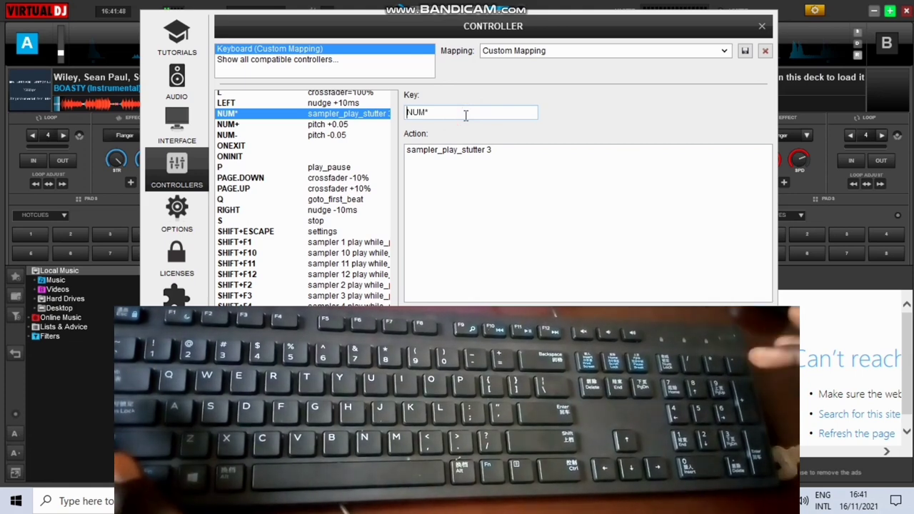
key("KP_Subtract")
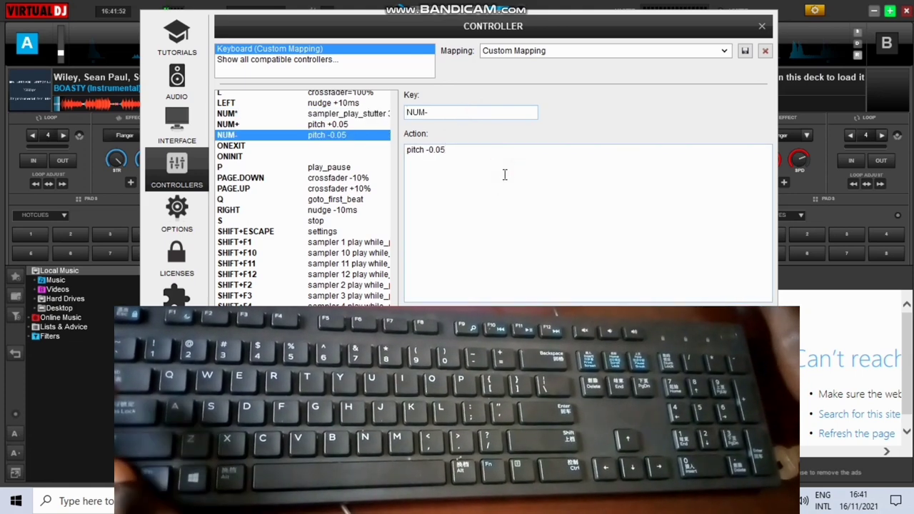
key("Delete")
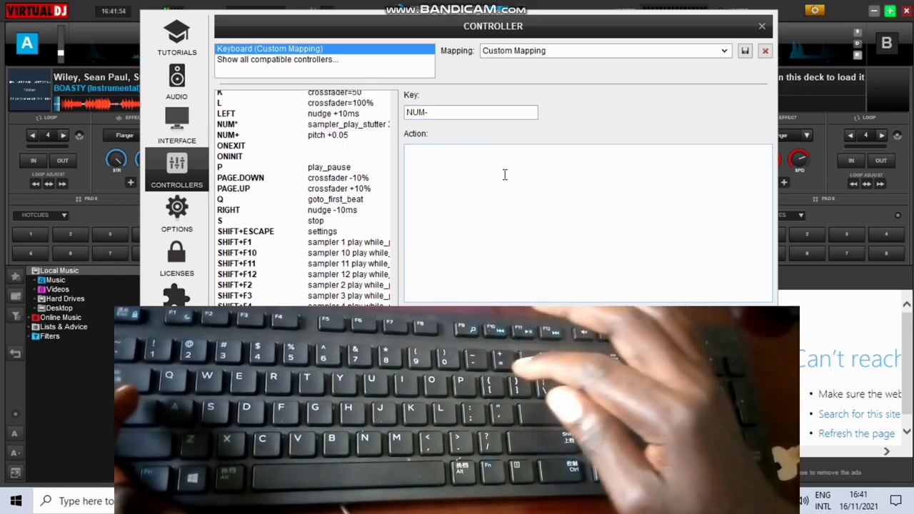
key("ctrl+v")
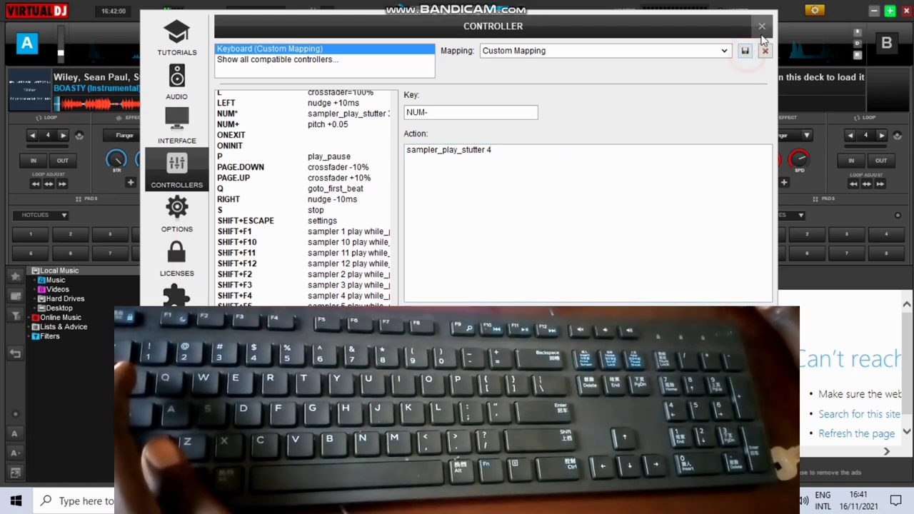
left_click(763, 28)
Start deck A via Num Lock, map NUM/ to sampler_play_stutter 2, and save the mapping.
key("Num_Lock")
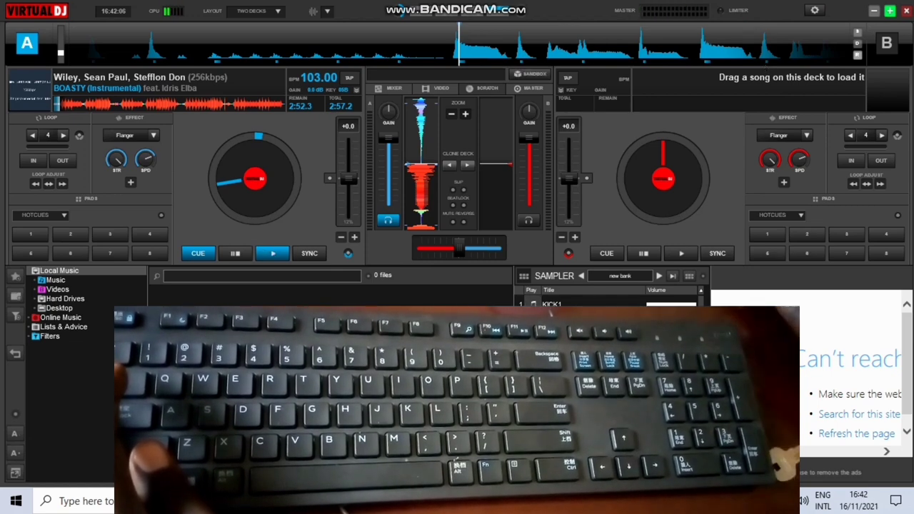
left_click(808, 12)
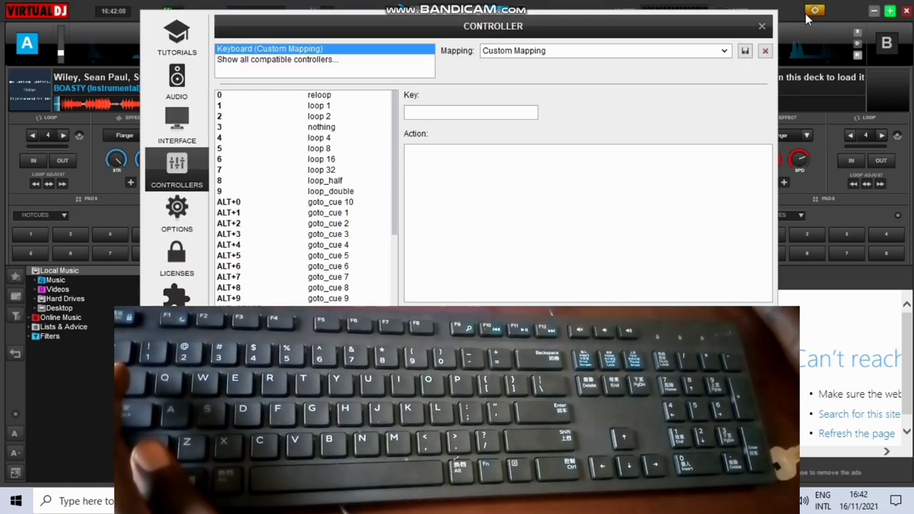
left_click(505, 115)
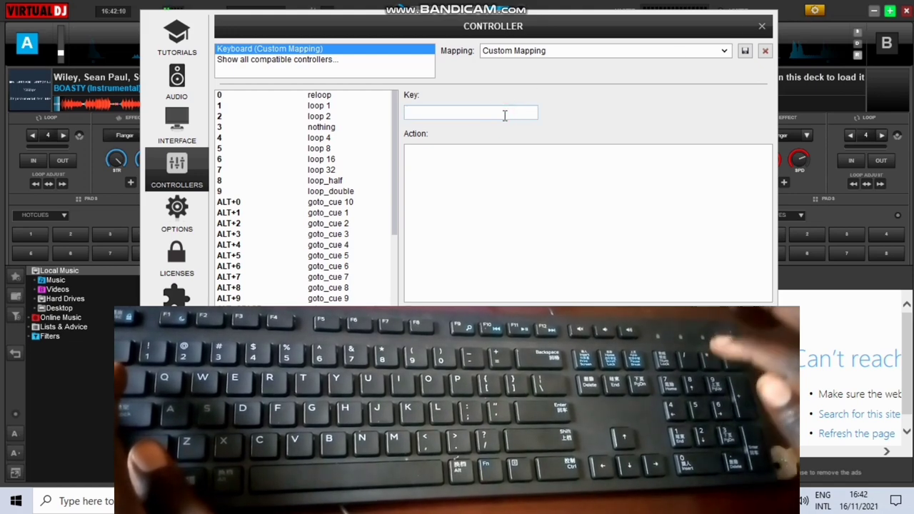
left_click(513, 156)
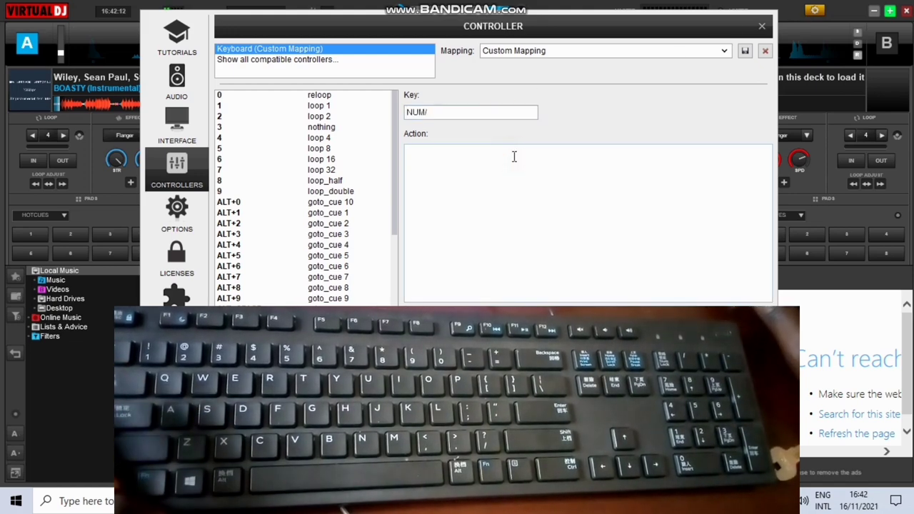
key("ctrl+v")
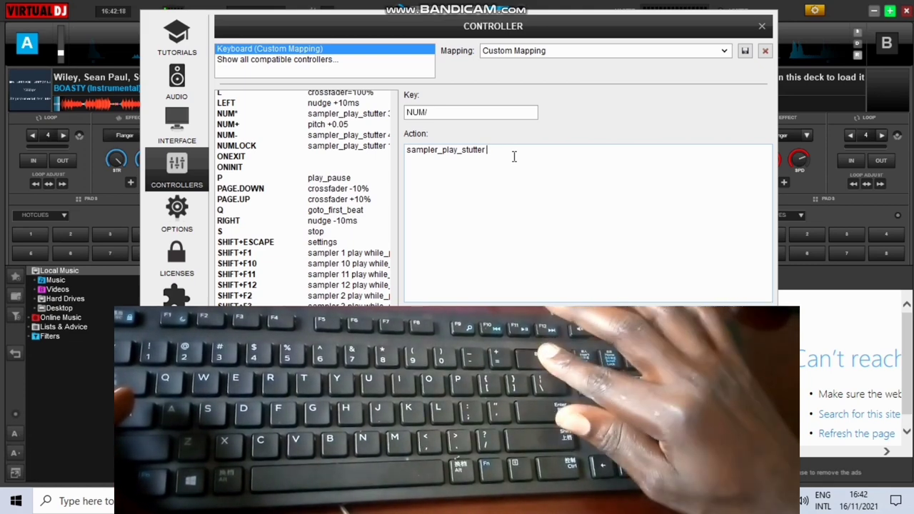
key("BackSpace")
key("BackSpace")
key("BackSpace")
key("BackSpace")
key("BackSpace")
key("BackSpace")
key("BackSpace")
key("BackSpace")
key("BackSpace")
key("BackSpace")
key("BackSpace")
key("BackSpace")
key("BackSpace")
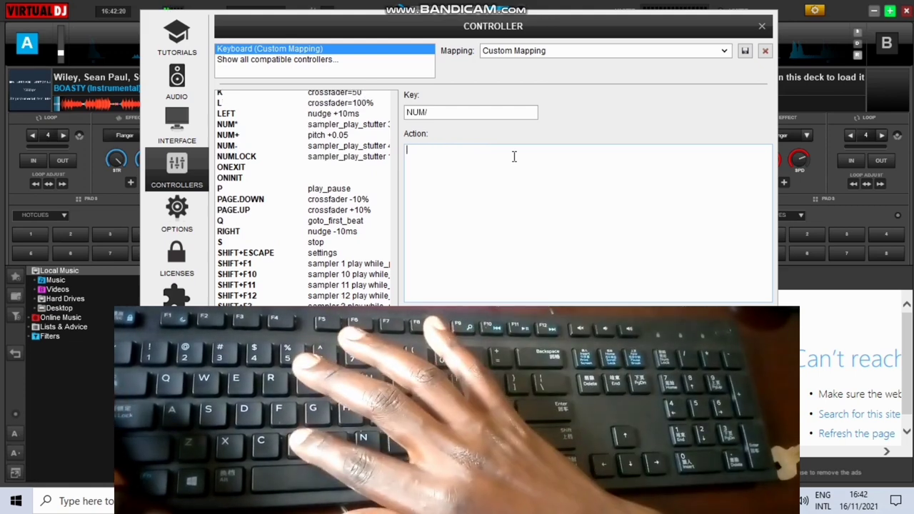
key("ctrl+v")
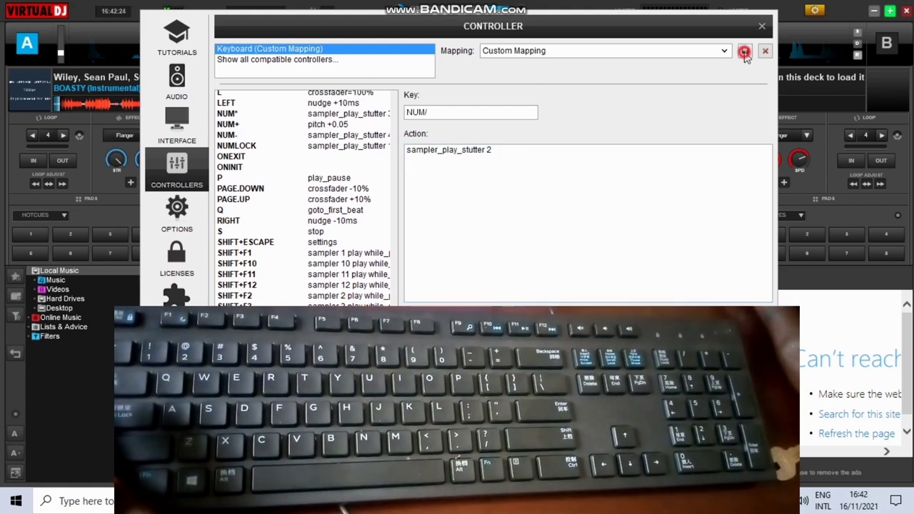
left_click(763, 26)
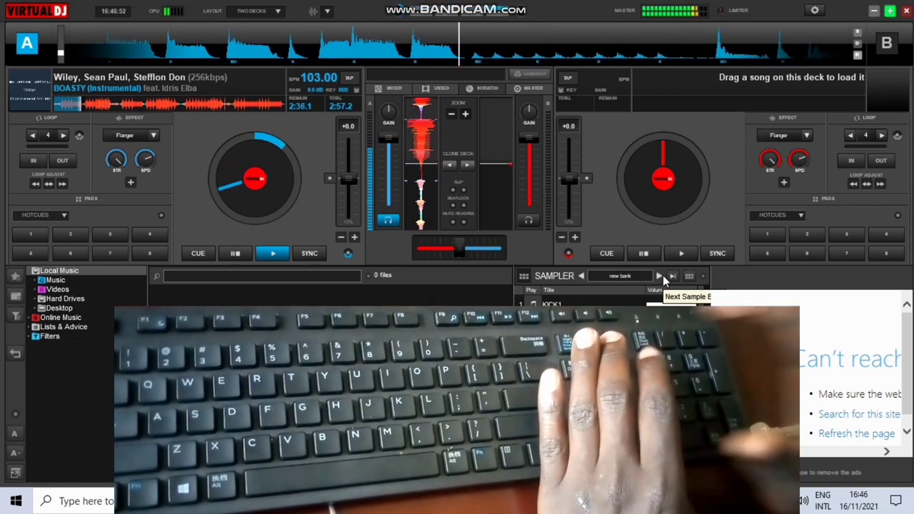
Trigger the KICK1 sample live with numpad 1 over deck A's BOASTY track.
key("KP_1")
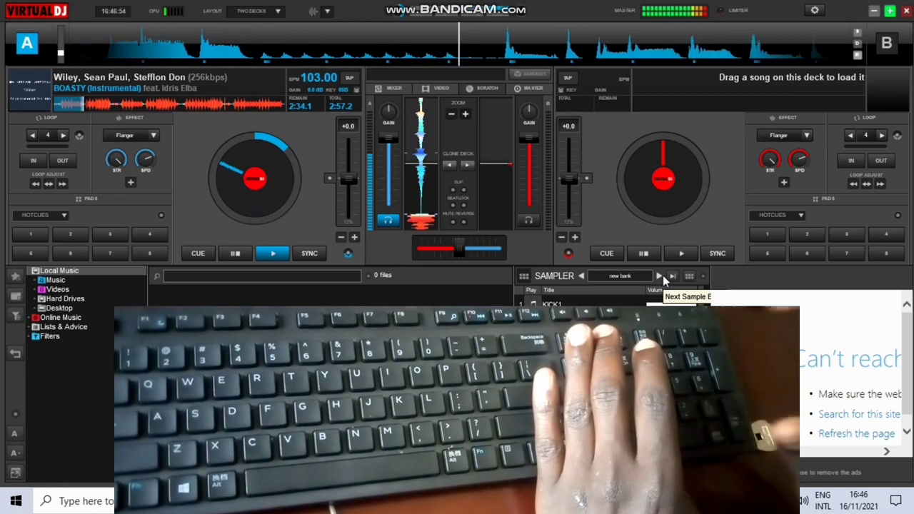